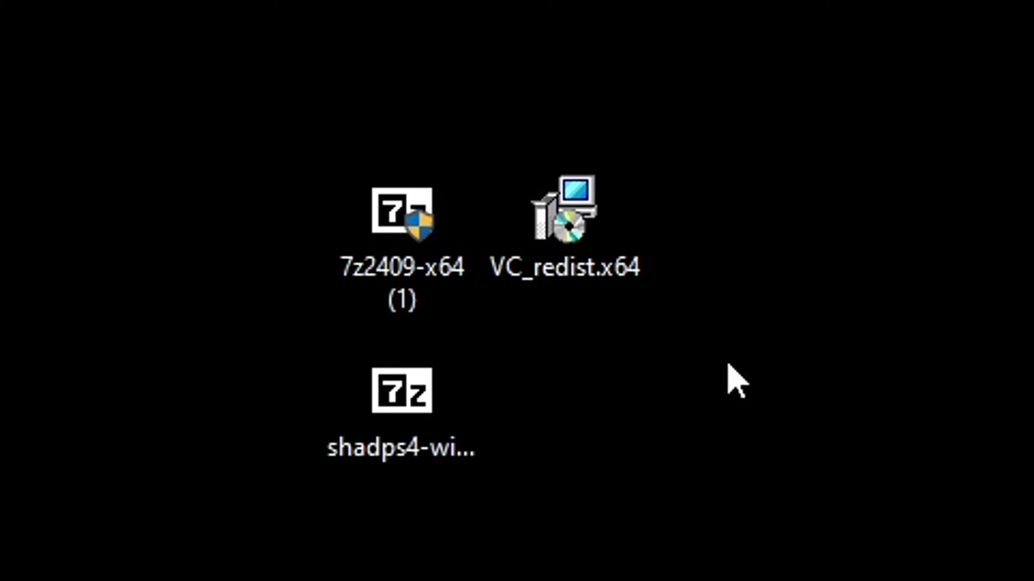
- Select the VC_redist.x64 installer on the desktop
{"action": "left_click", "coordinate": [559, 264]}
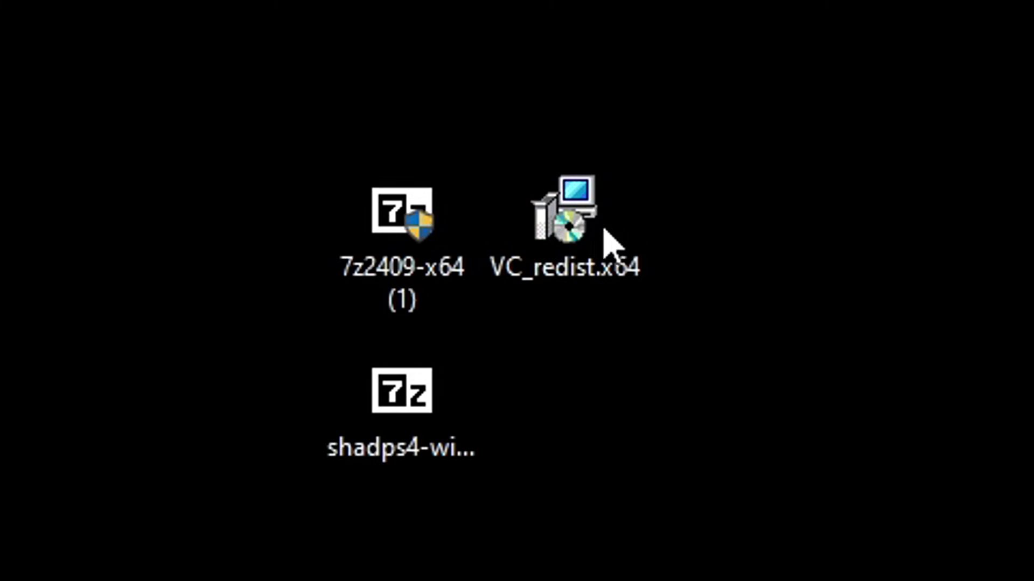
- Install Microsoft Visual C++ 2015-2022 Redistributable (x64) 14.42.34438, accepting the licence, then close the installer
{"action": "double_click", "coordinate": [614, 264]}
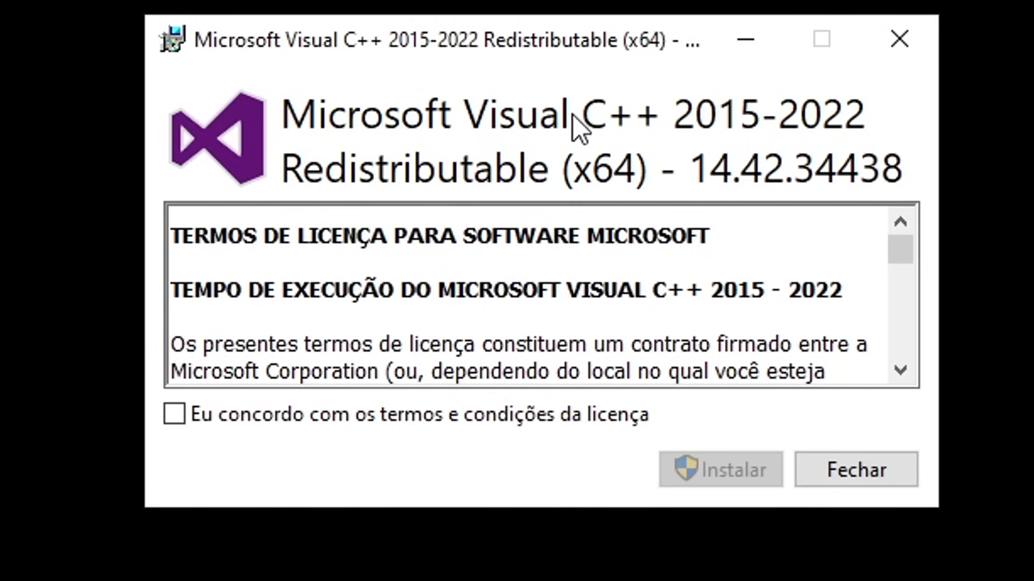
{"action": "left_click", "coordinate": [196, 421]}
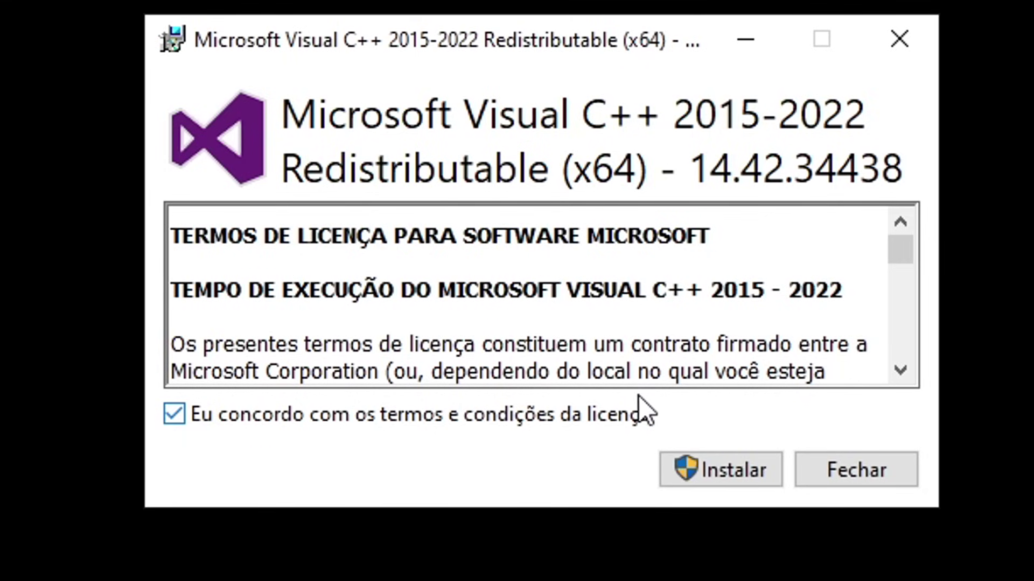
{"action": "left_click", "coordinate": [739, 483]}
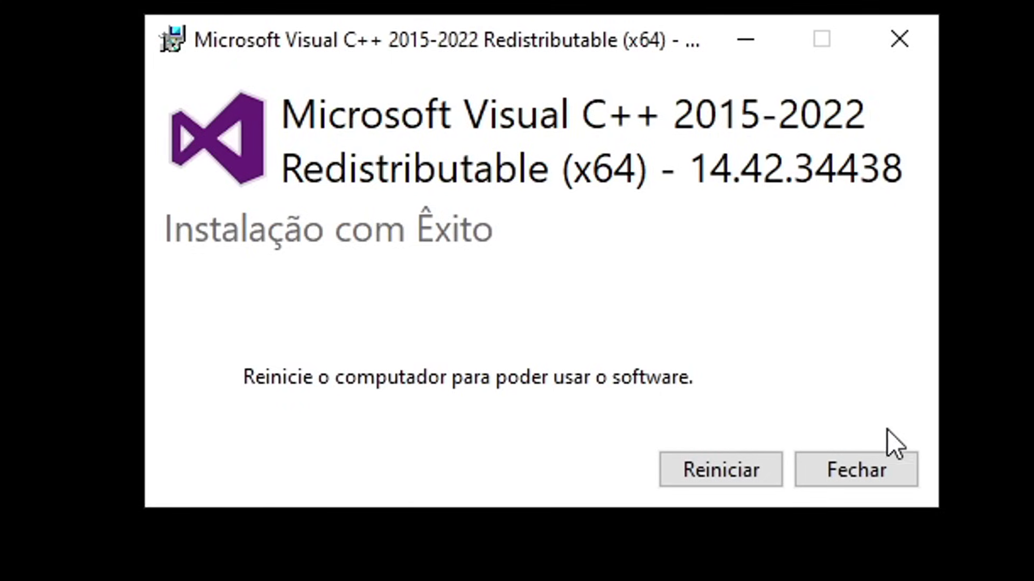
{"action": "left_click", "coordinate": [877, 485]}
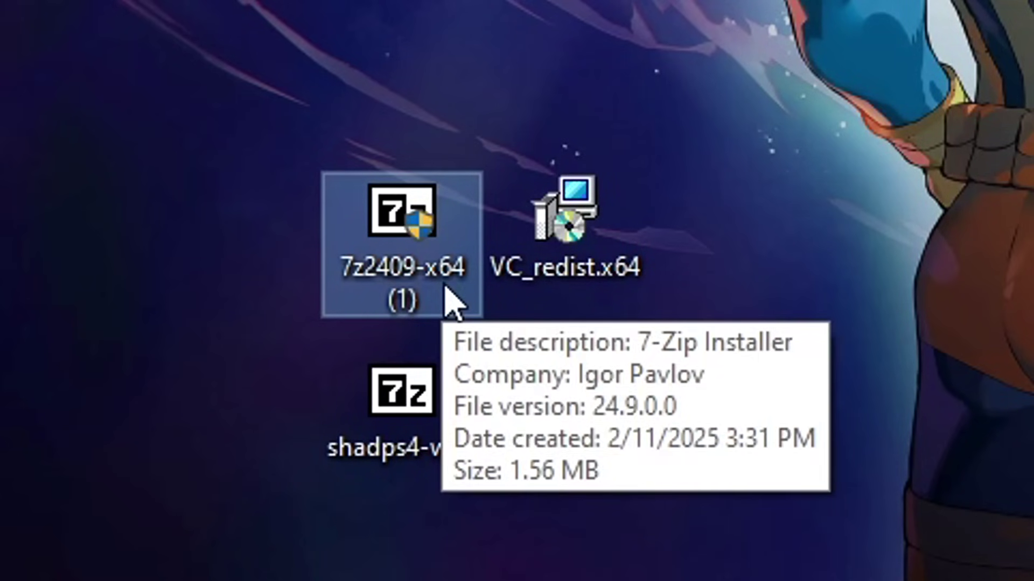
- Install 7-Zip 24.09 (x64) from 7z2409-x64 into C:\Program Files\7-Zip\ and close setup
{"action": "double_click", "coordinate": [409, 253]}
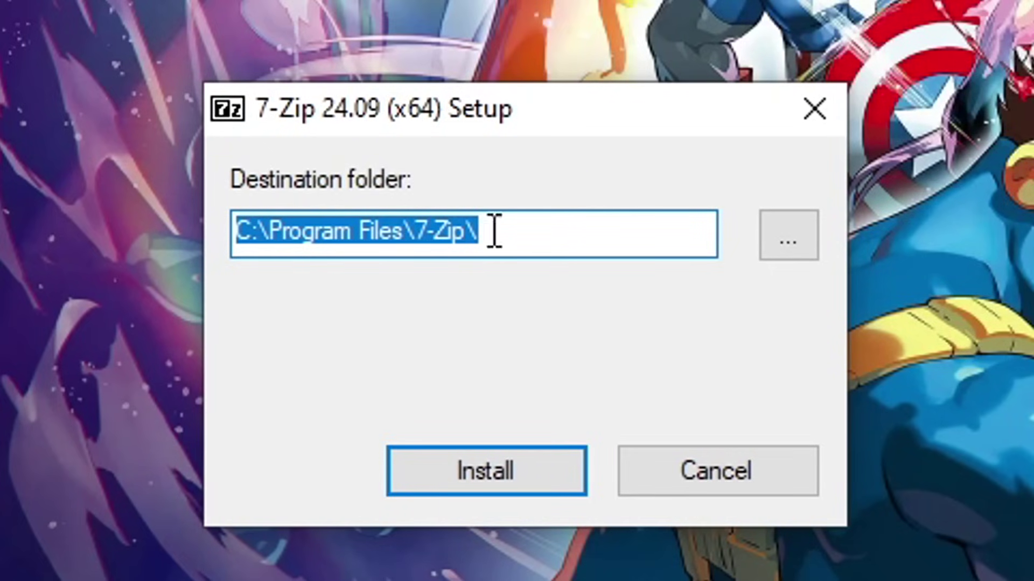
{"action": "left_click", "coordinate": [488, 478]}
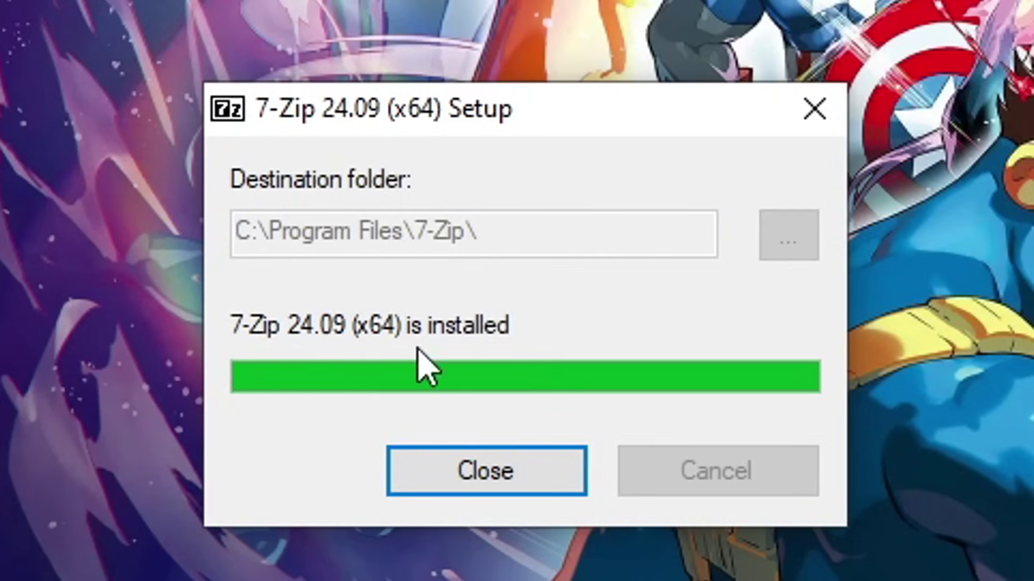
{"action": "left_click", "coordinate": [509, 475]}
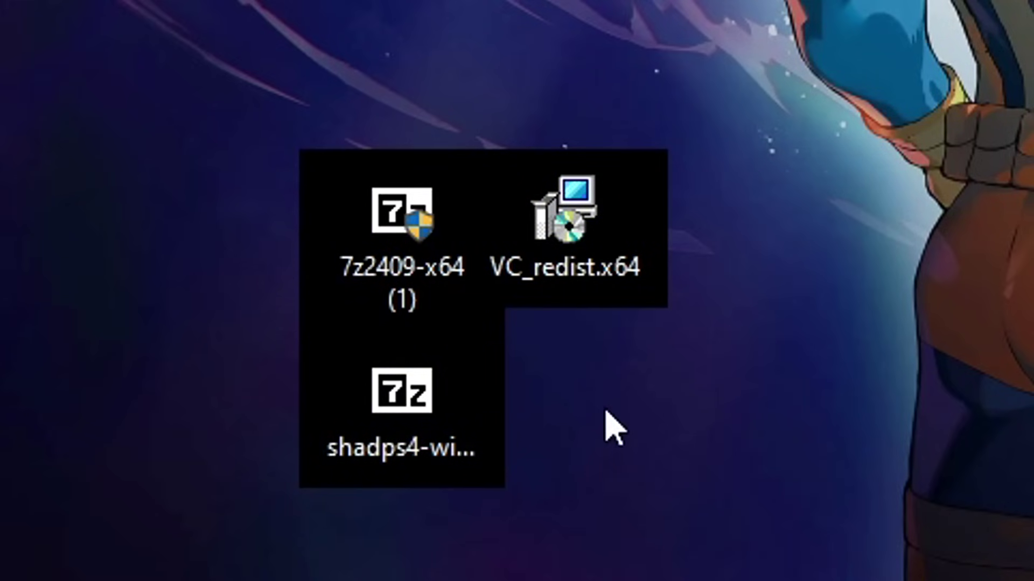
{"action": "left_click_drag", "start_coordinate": [747, 241], "coordinate": [323, 253]}
{"action": "key", "text": "Delete"}
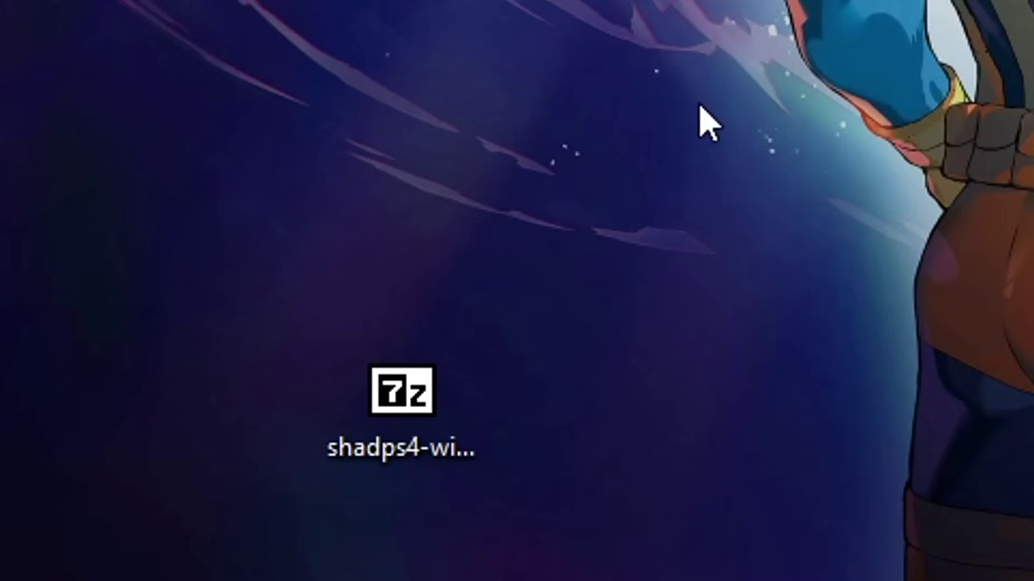
{"action": "left_click", "coordinate": [468, 416]}
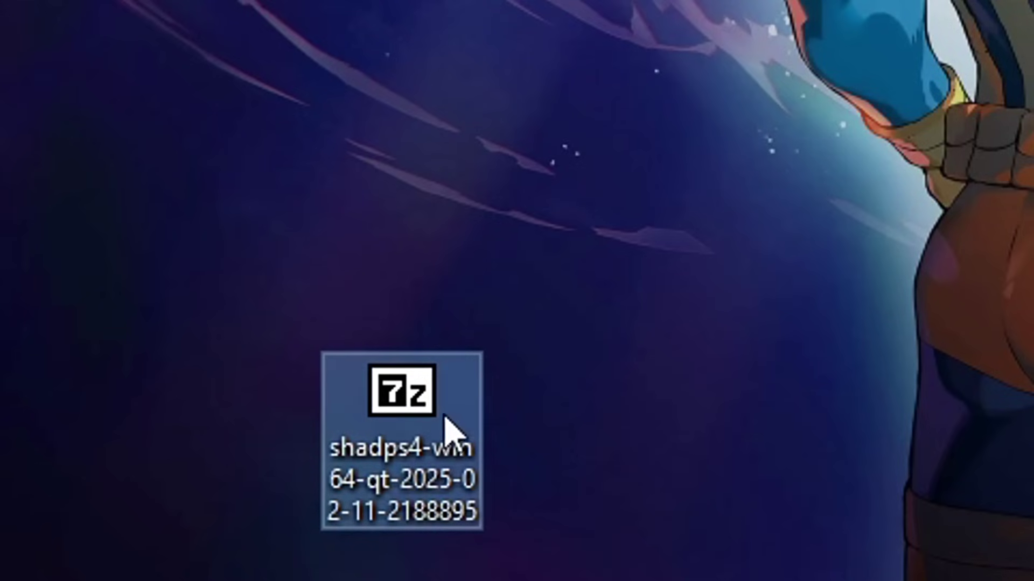
{"action": "mouse_move", "coordinate": [450, 422]}
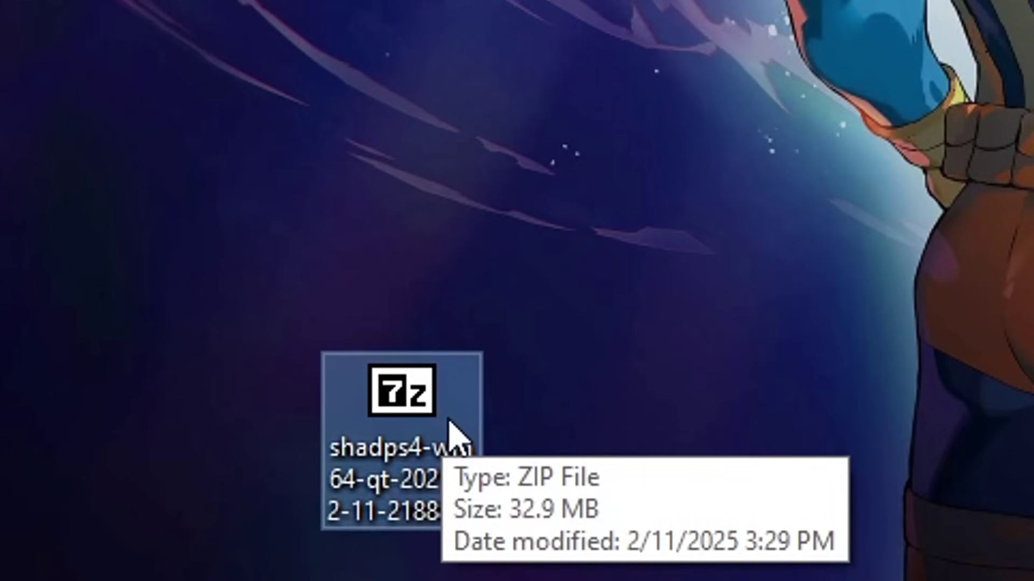
{"action": "right_click", "coordinate": [450, 422]}
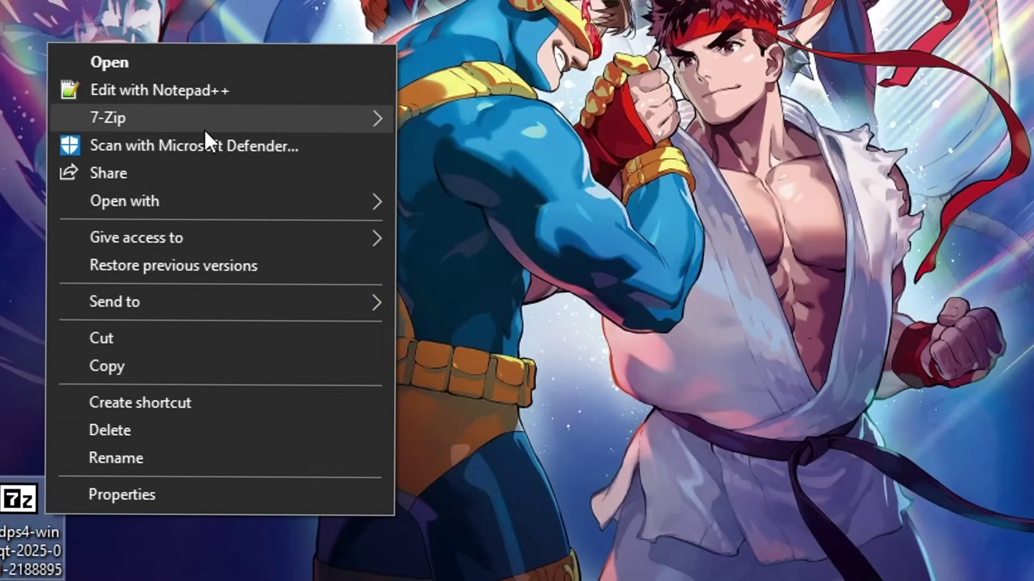
{"action": "mouse_move", "coordinate": [132, 121]}
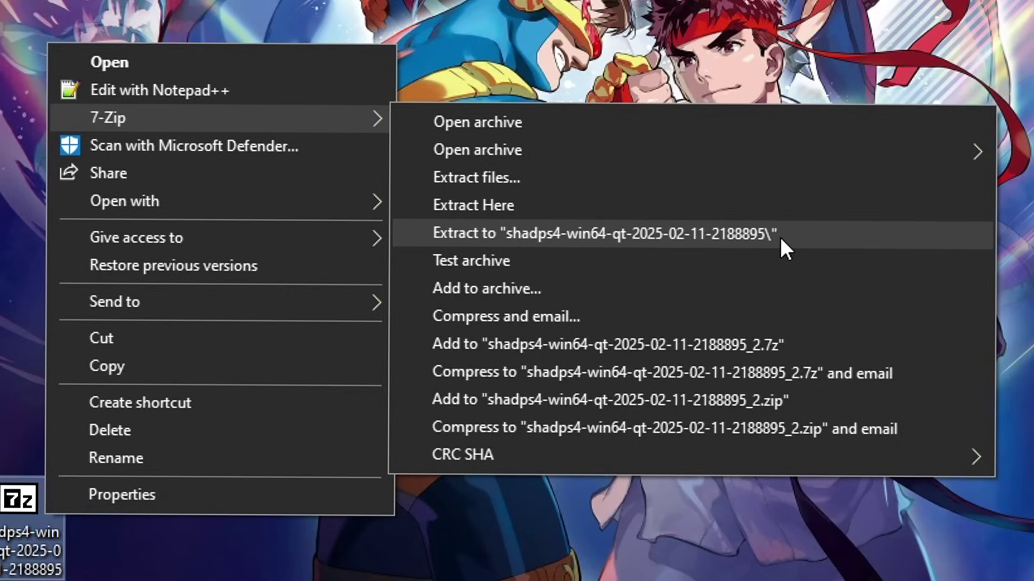
{"action": "left_click", "coordinate": [679, 239]}
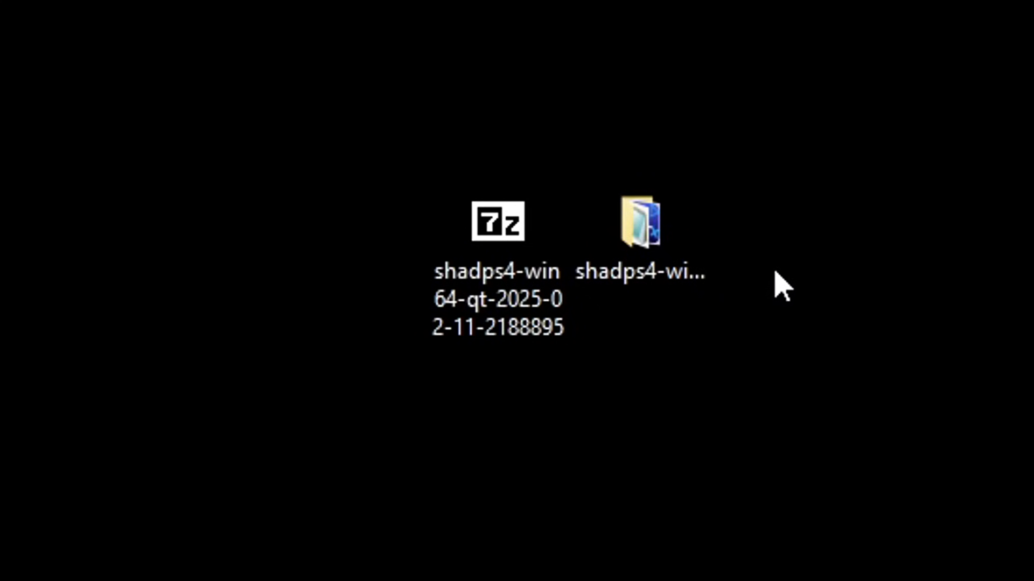
- Delete the leftover shadps4 zip, rename the extracted folder to ShadPS4, and open it
{"action": "left_click", "coordinate": [642, 269]}
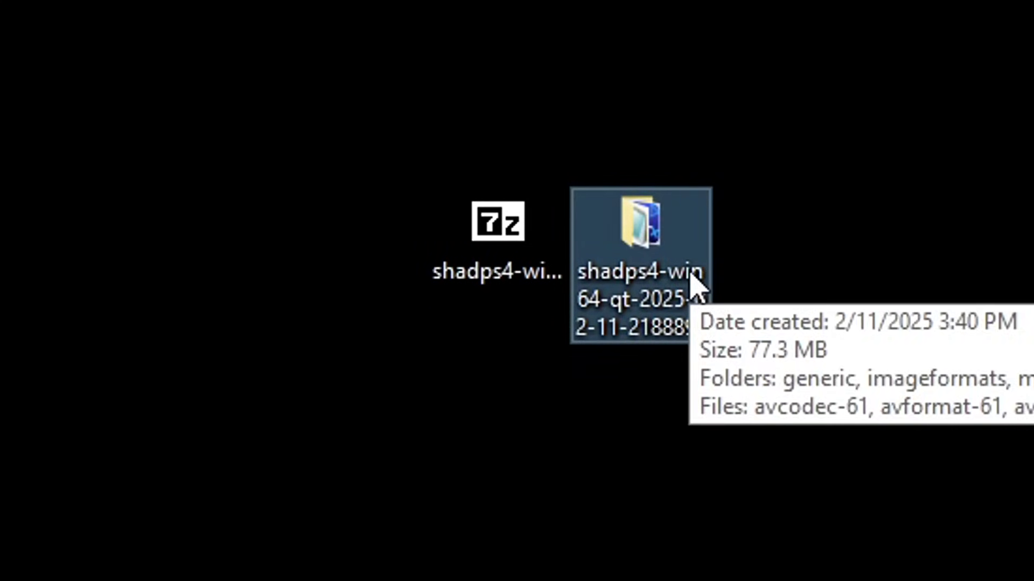
{"action": "left_click", "coordinate": [507, 277]}
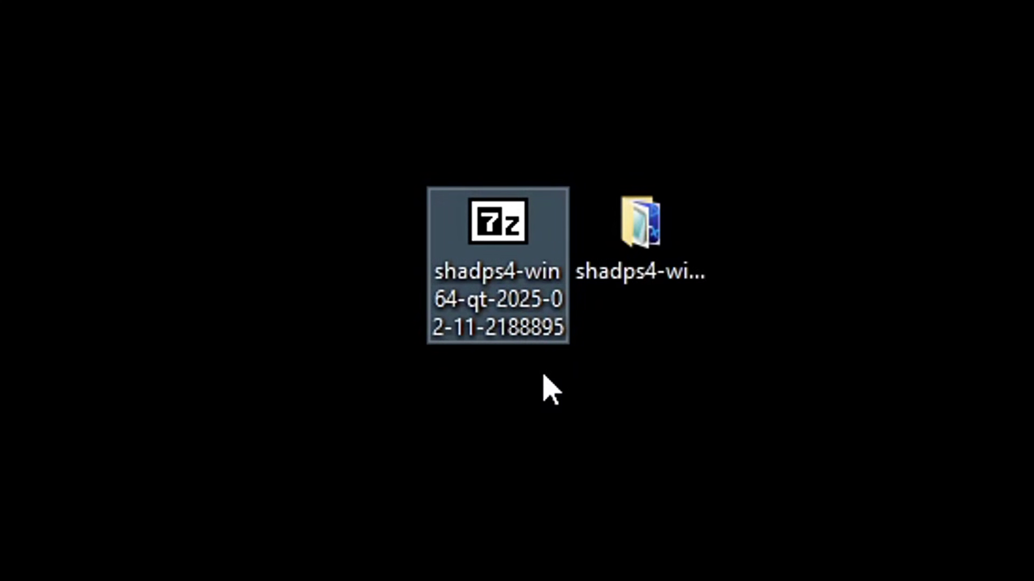
{"action": "key", "text": "Delete"}
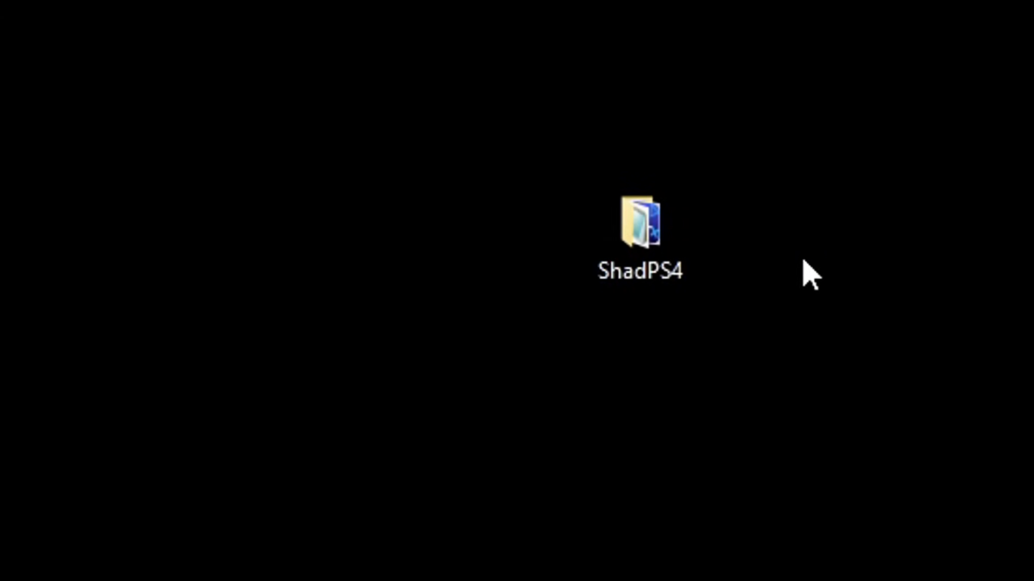
{"action": "left_click", "coordinate": [667, 241]}
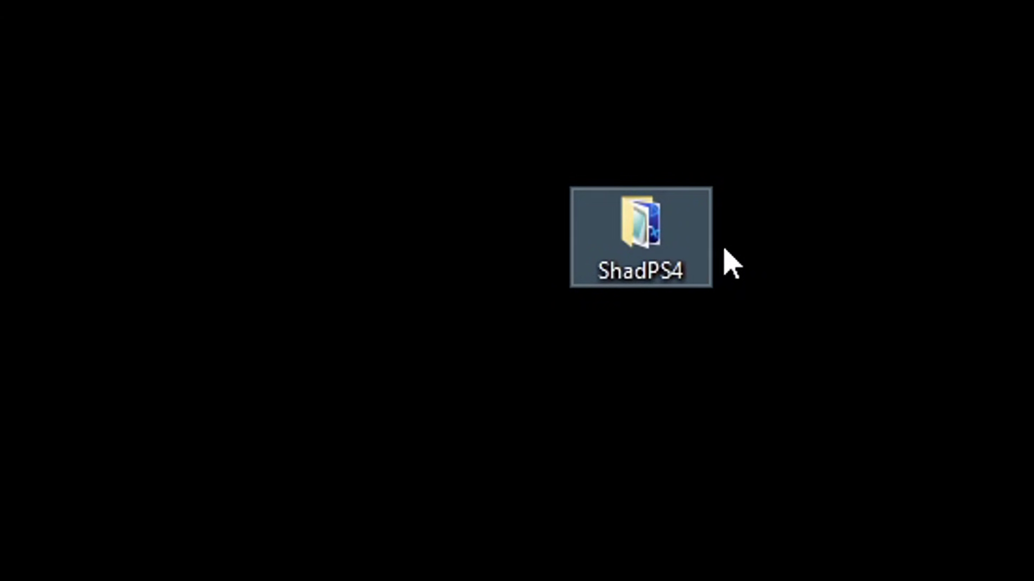
{"action": "double_click", "coordinate": [694, 242]}
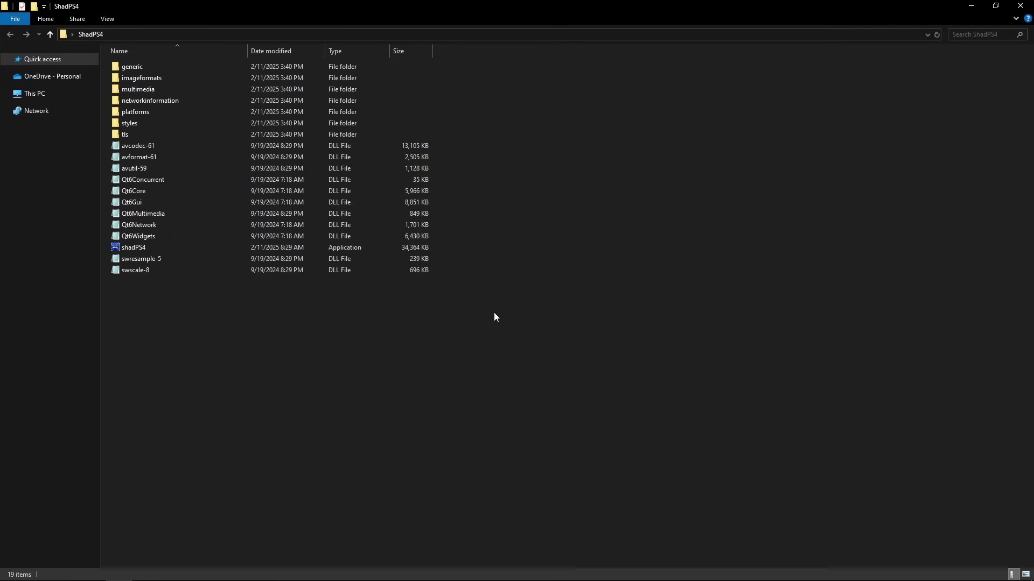
- Add an empty folder named 'bloodborne' inside ShadPS4 with New > Folder
{"action": "right_click", "coordinate": [536, 253]}
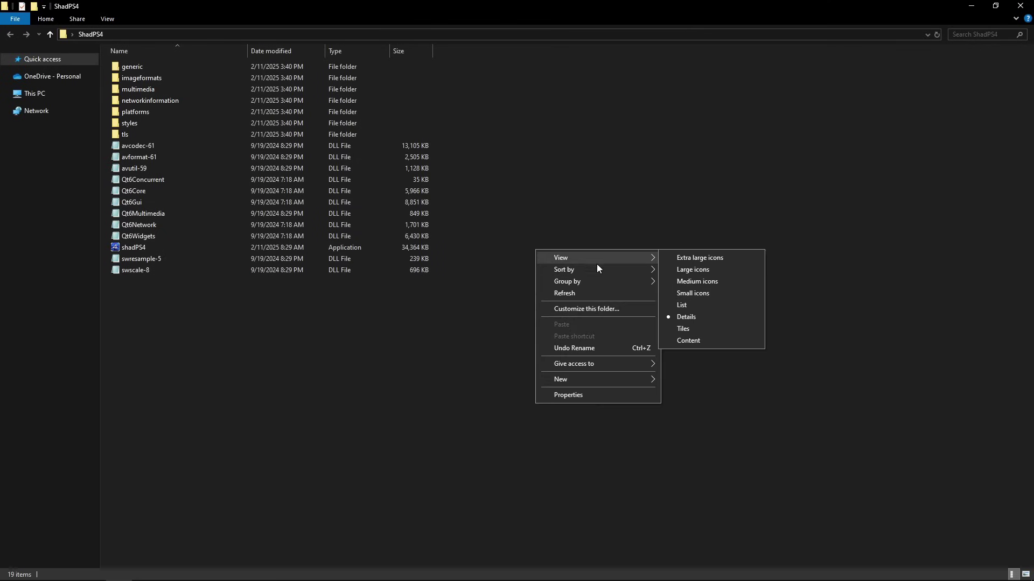
{"action": "mouse_move", "coordinate": [566, 382]}
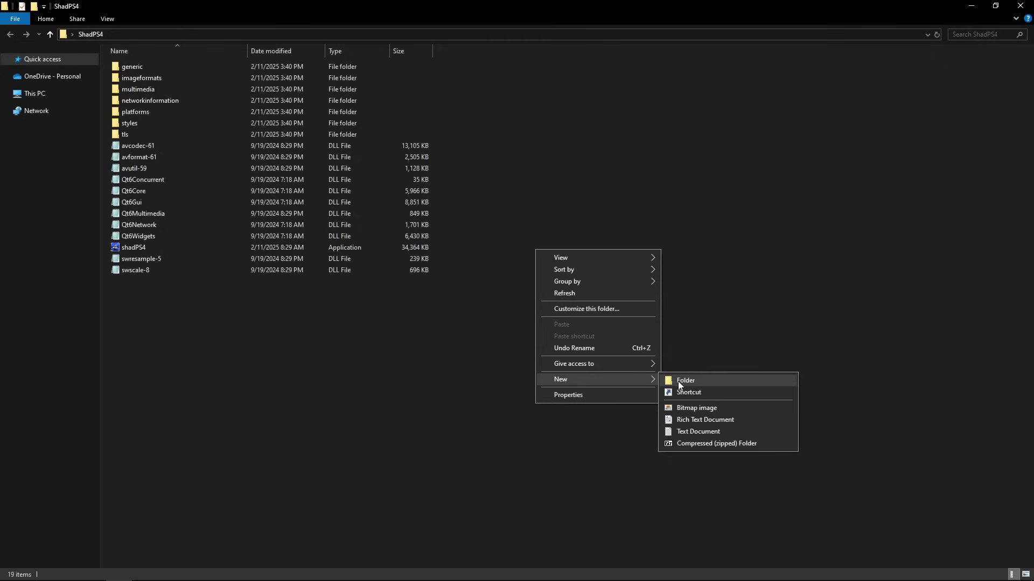
{"action": "left_click", "coordinate": [705, 381]}
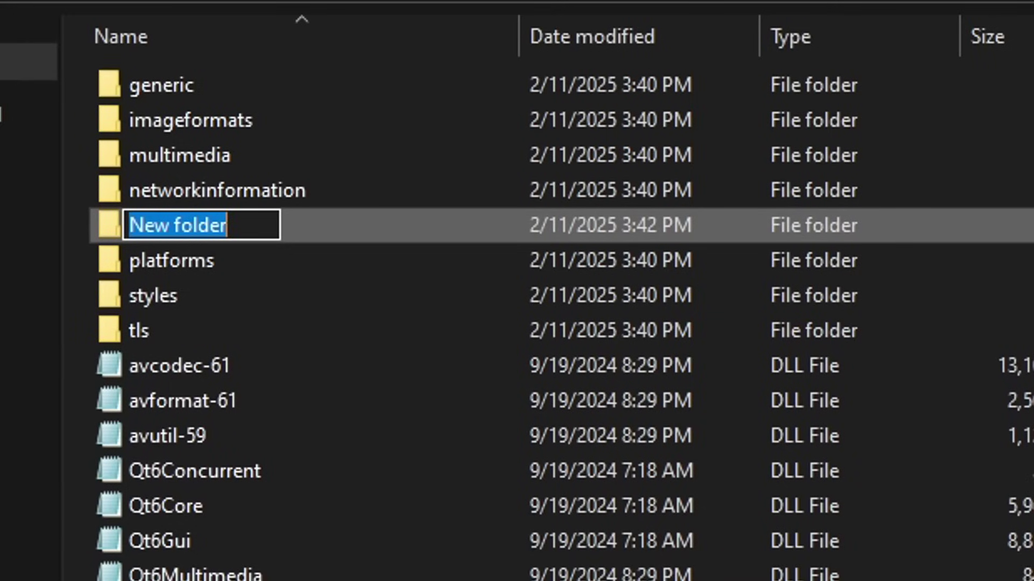
{"action": "type", "text": "blood"}
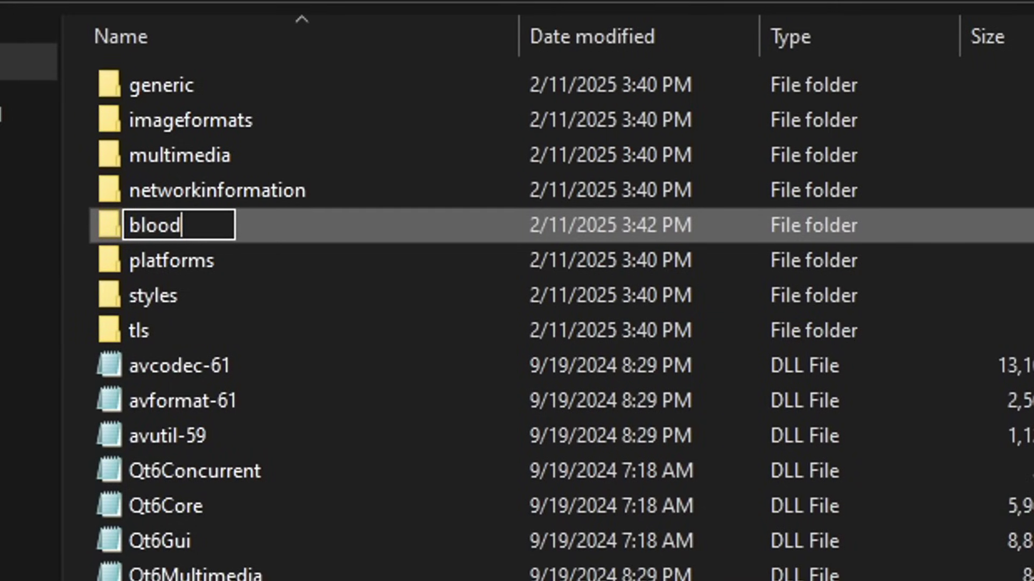
{"action": "type", "text": "borne"}
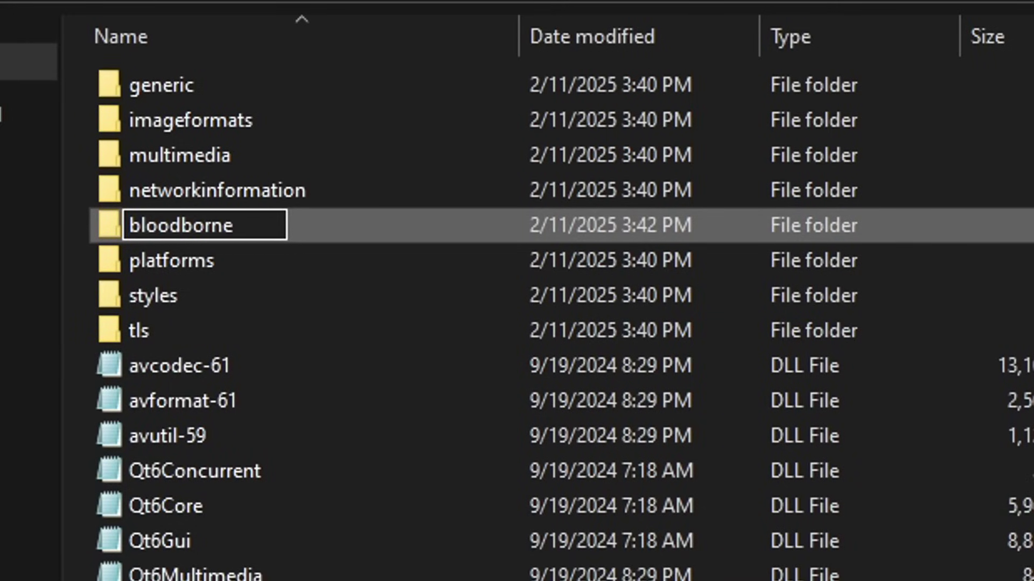
{"action": "key", "text": "Return"}
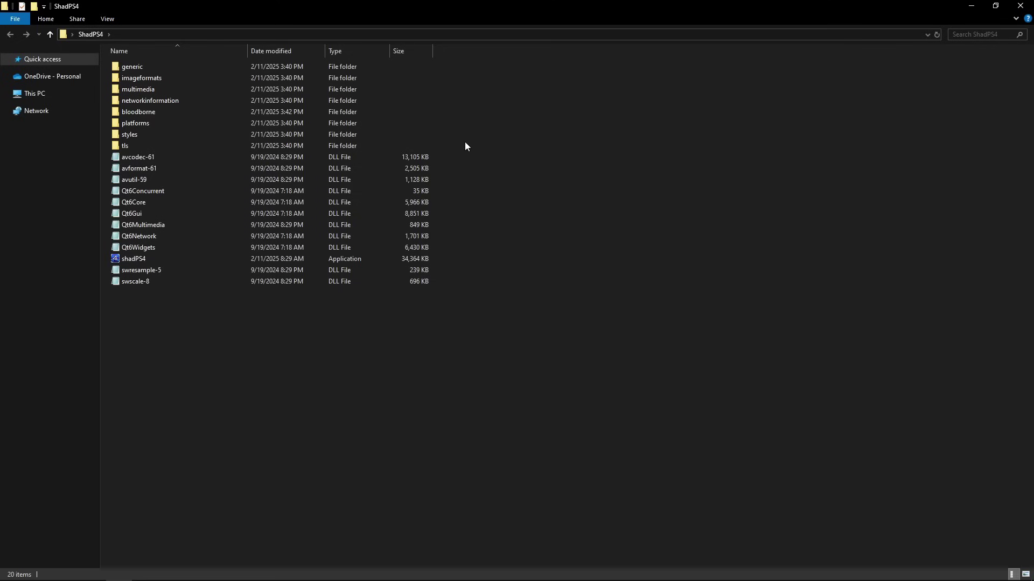
{"action": "left_click", "coordinate": [138, 262]}
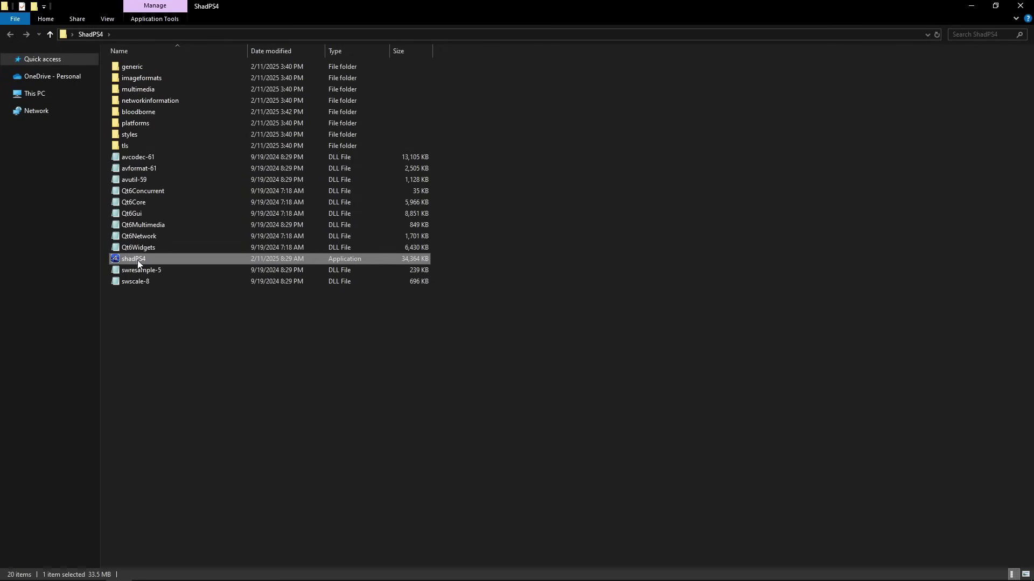
- Launch shadPS4 v0.6.1, set its games install directory to the bloodborne folder, and maximize it
{"action": "double_click", "coordinate": [172, 260]}
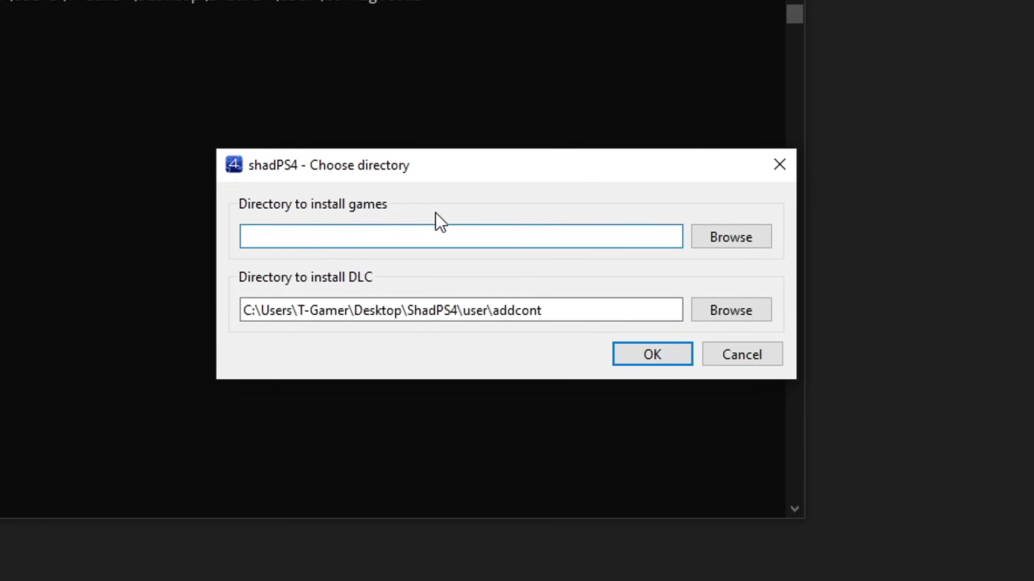
{"action": "left_click", "coordinate": [745, 242]}
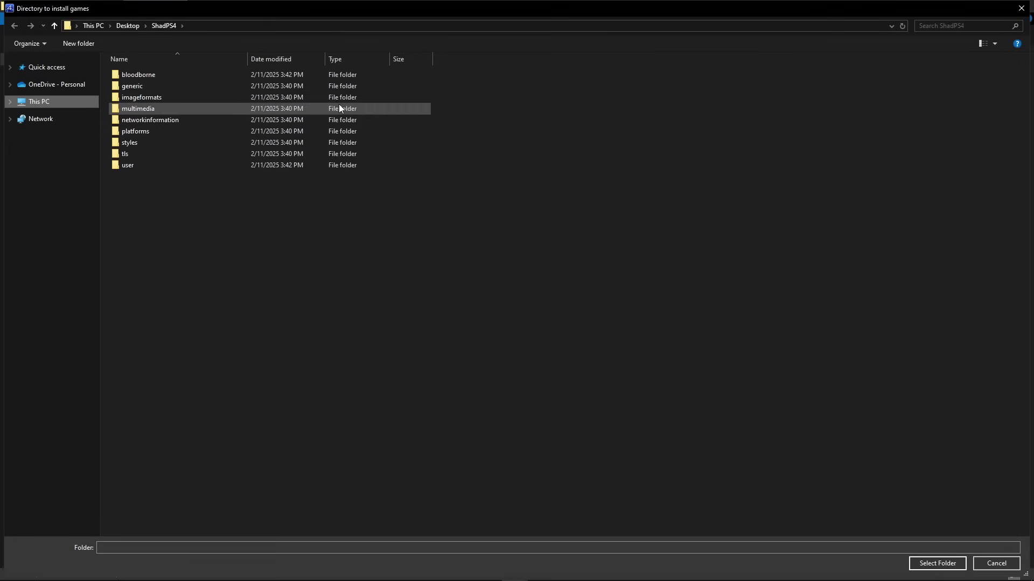
{"action": "left_click", "coordinate": [132, 75]}
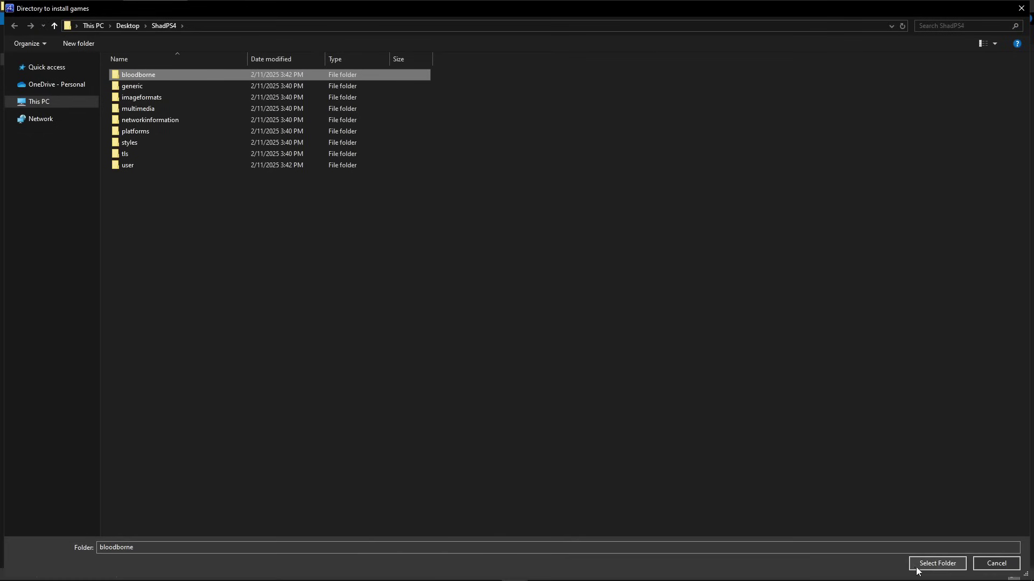
{"action": "left_click", "coordinate": [964, 568]}
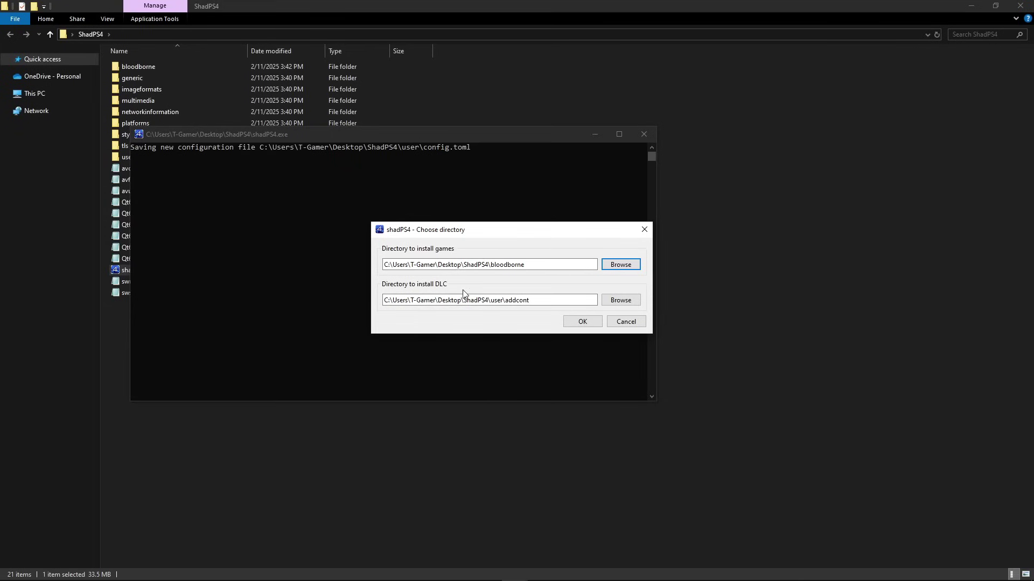
{"action": "left_click", "coordinate": [598, 324]}
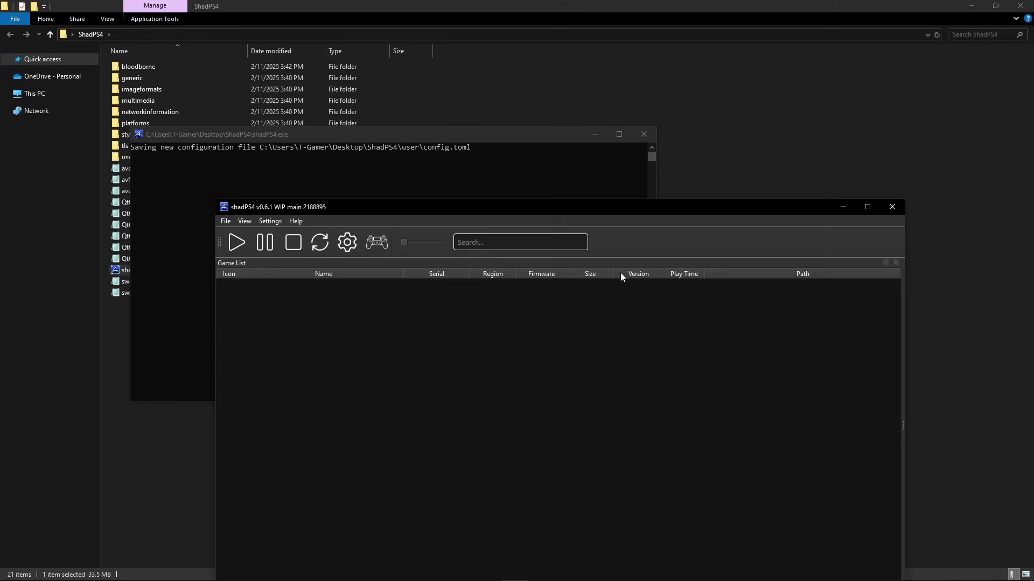
{"action": "left_click", "coordinate": [867, 210]}
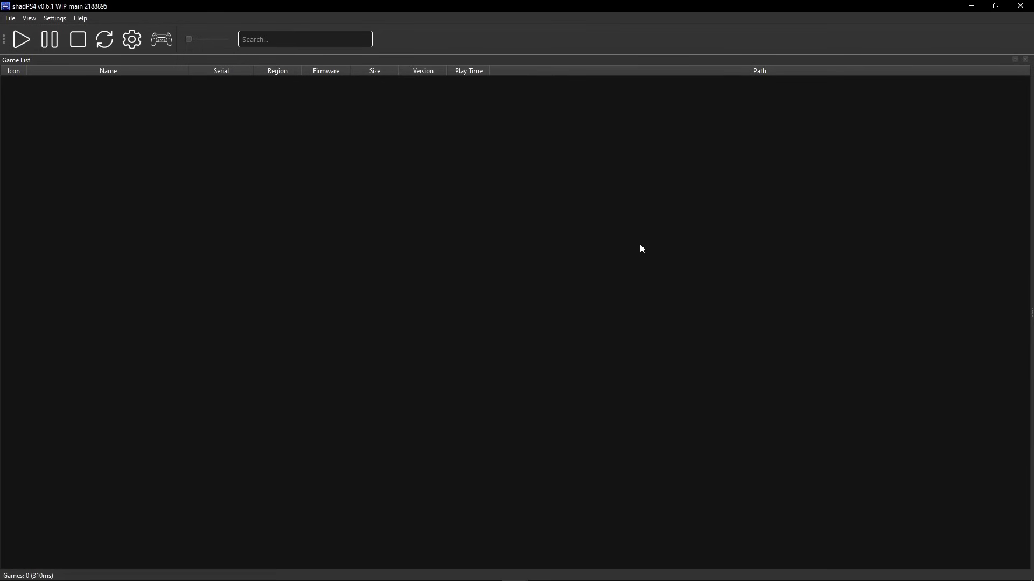